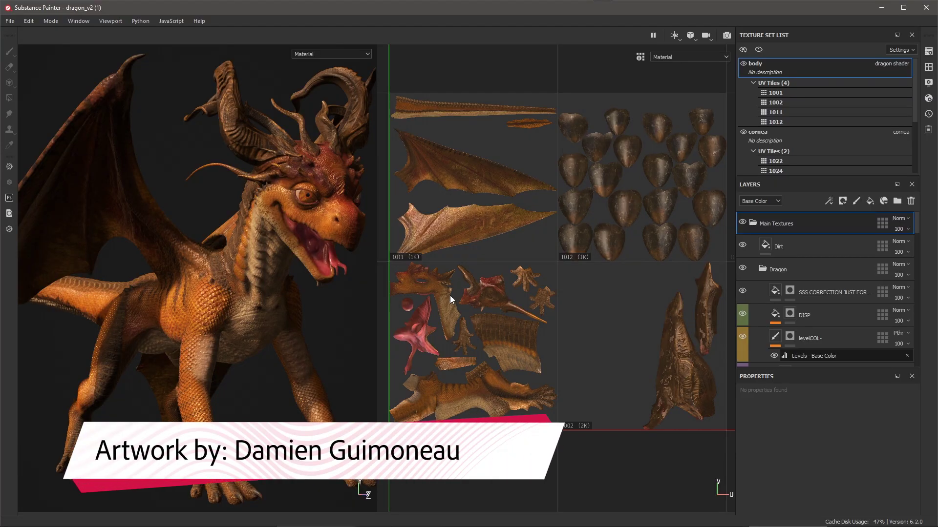
# Step: Open the Export textures dialog from the File menu
pyautogui.click(10, 21)
# Step: Show the body texture set's UV tiles and include tile 1001 in the export
pyautogui.click(71, 194)
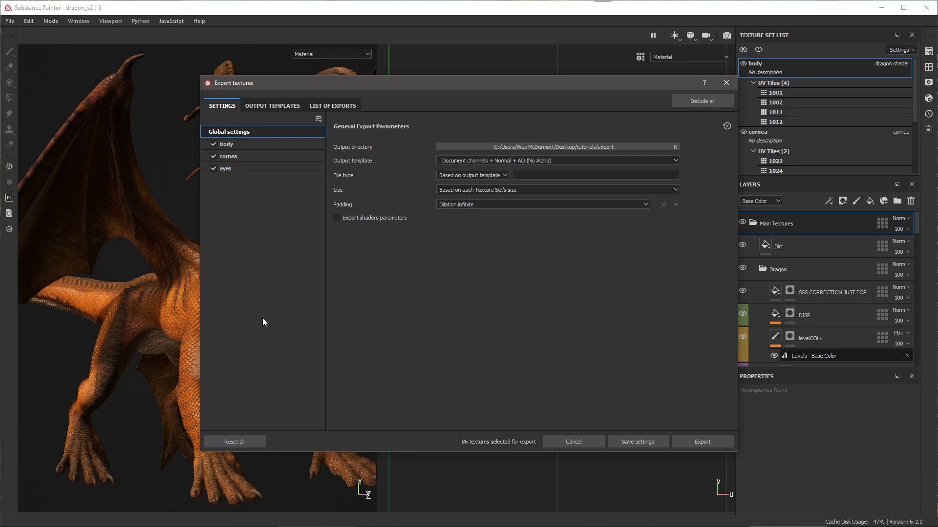
pyautogui.click(233, 146)
pyautogui.scroll(-2, 579, 284)
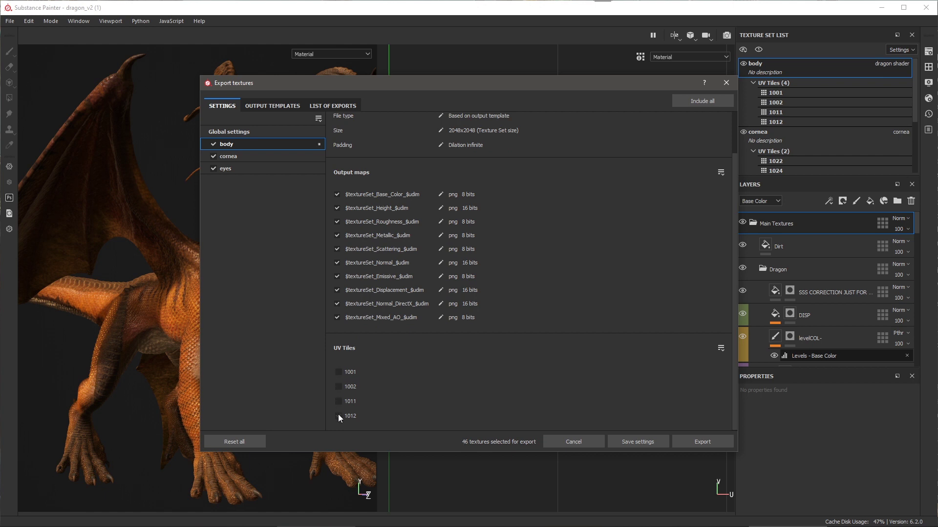
pyautogui.click(338, 372)
# Step: Cancel the export and check the body texture set's 2048 size in Texture Set Settings
pyautogui.click(570, 442)
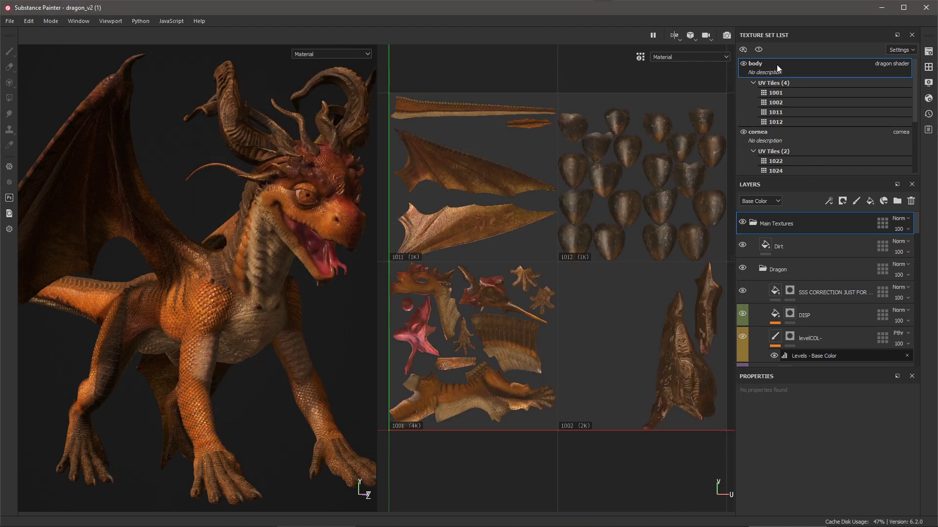
pyautogui.click(929, 51)
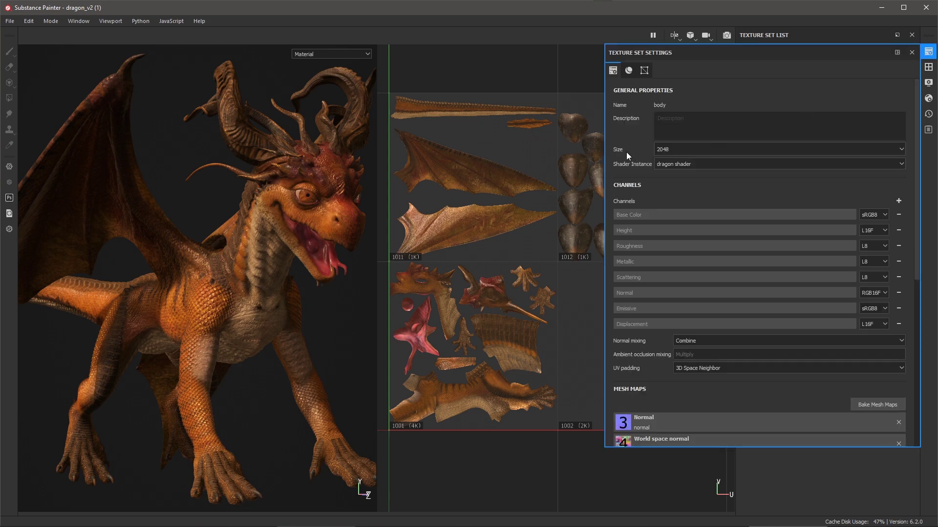
pyautogui.doubleClick(659, 148)
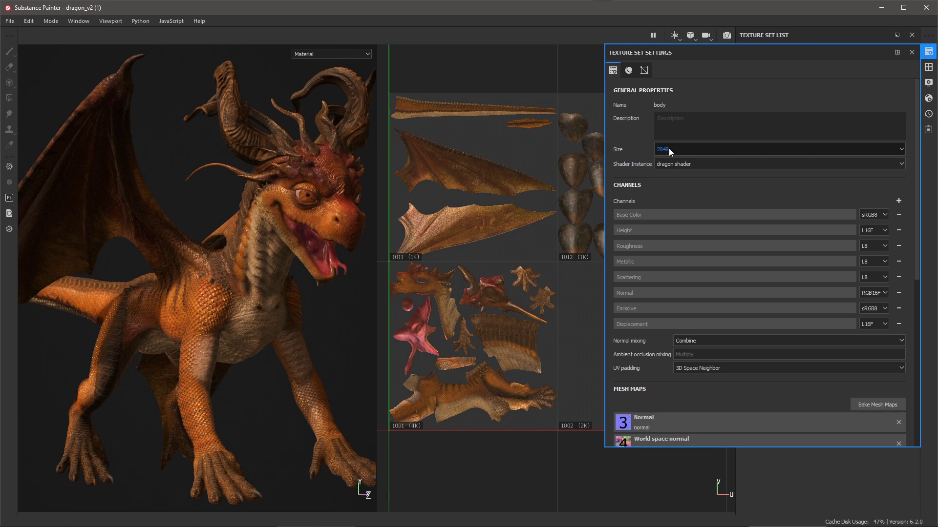
pyautogui.click(911, 52)
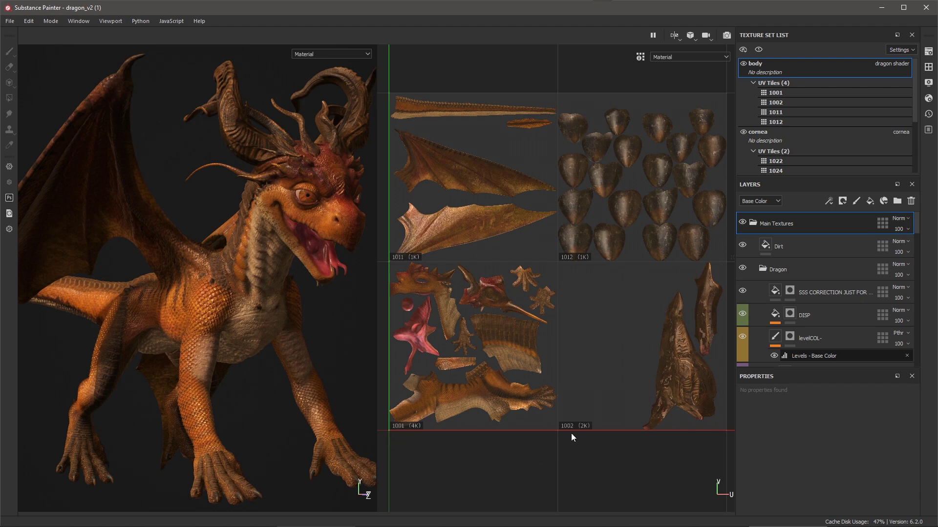
# Step: Select body UV tile 1001 and review its texture set settings
pyautogui.click(777, 93)
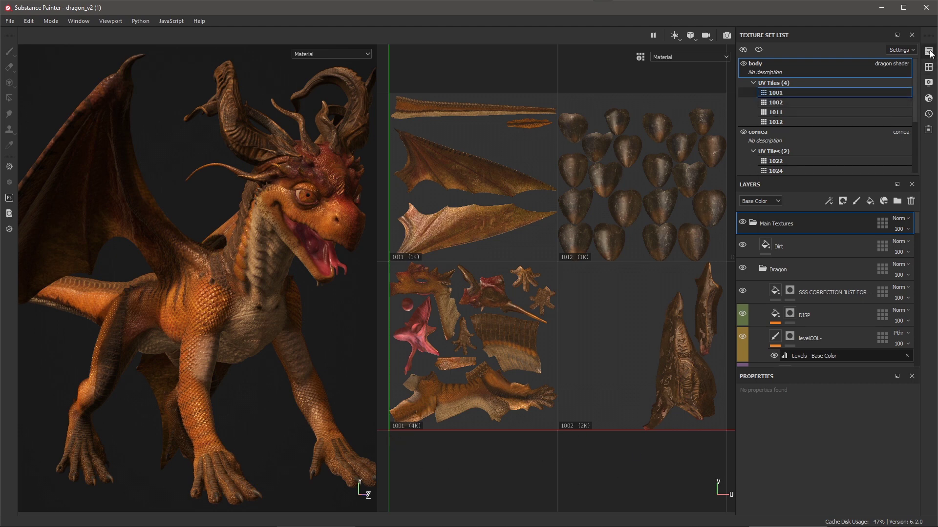
pyautogui.click(928, 51)
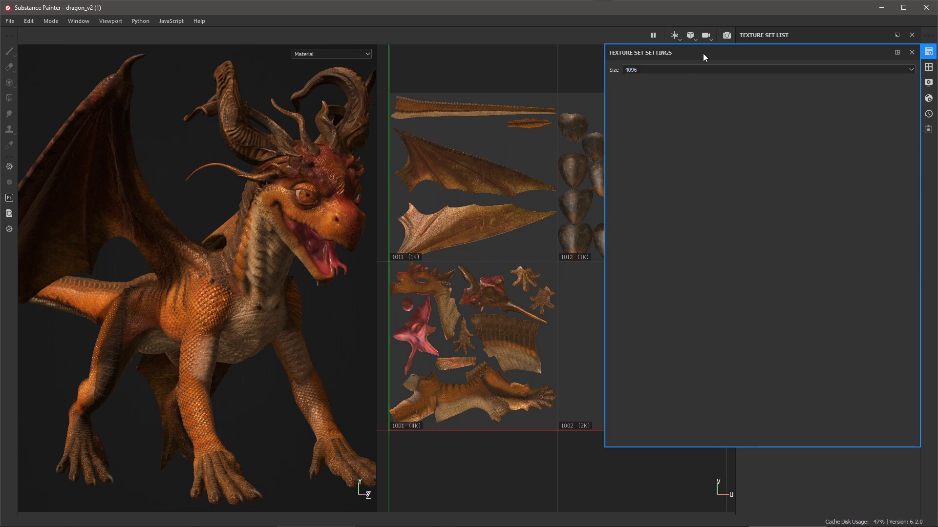
pyautogui.click(915, 52)
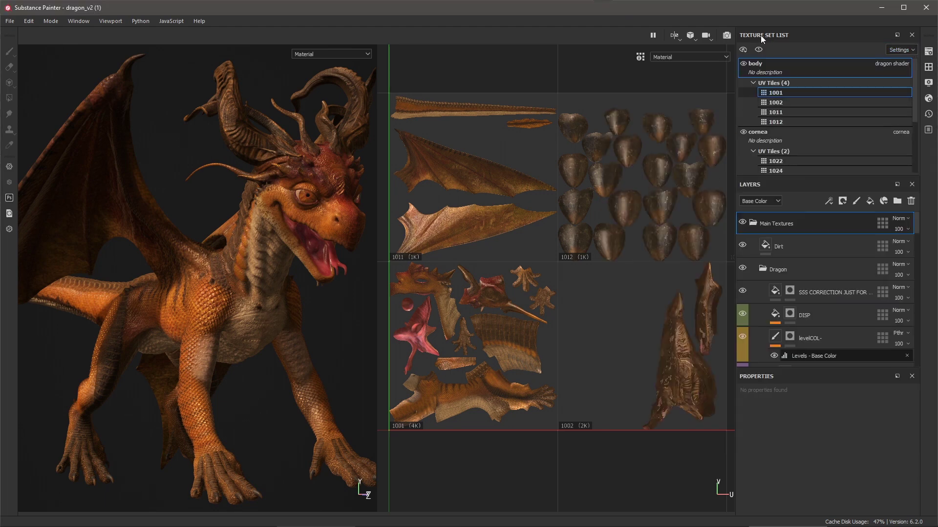
# Step: Set body UV tile 1002's texture size to 4096
pyautogui.click(776, 104)
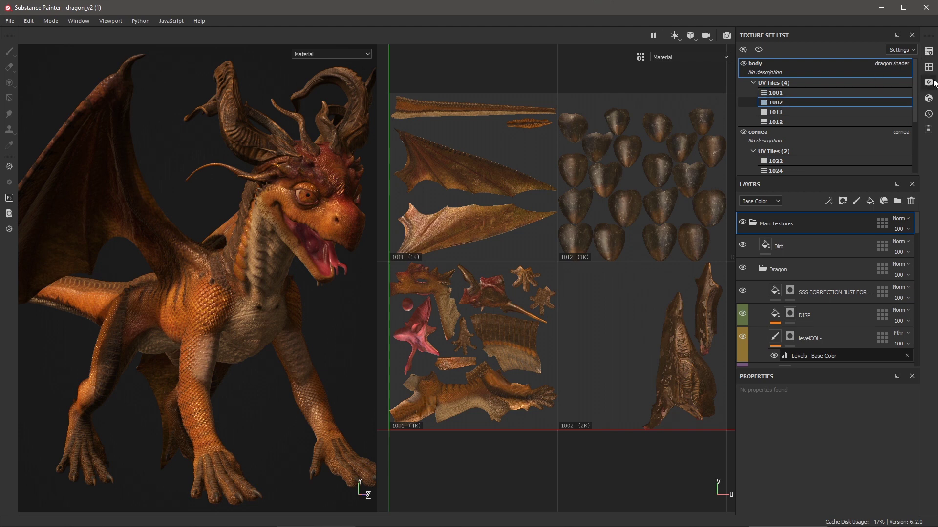
pyautogui.click(928, 51)
pyautogui.click(660, 69)
pyautogui.click(641, 115)
pyautogui.click(912, 52)
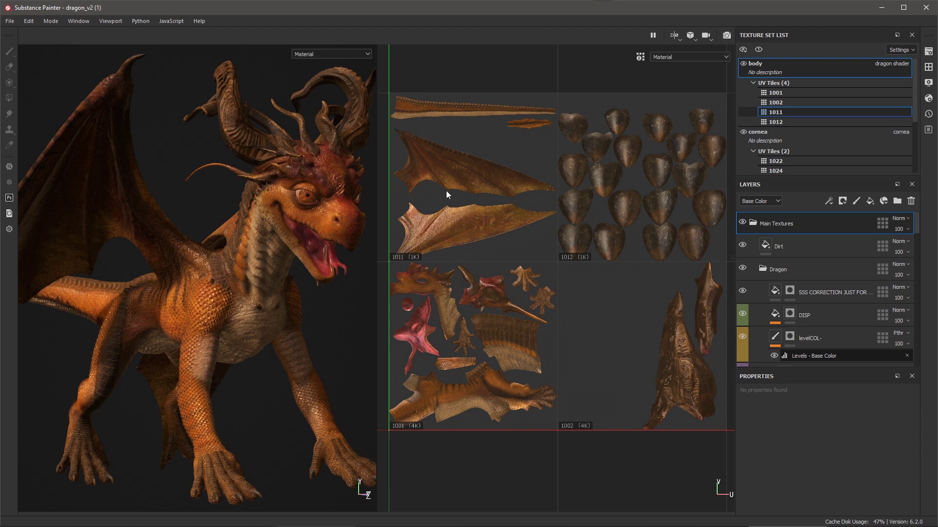
# Step: Set body UV tile 1011's texture size to 4096 in Texture Set Settings
pyautogui.click(928, 52)
pyautogui.click(638, 69)
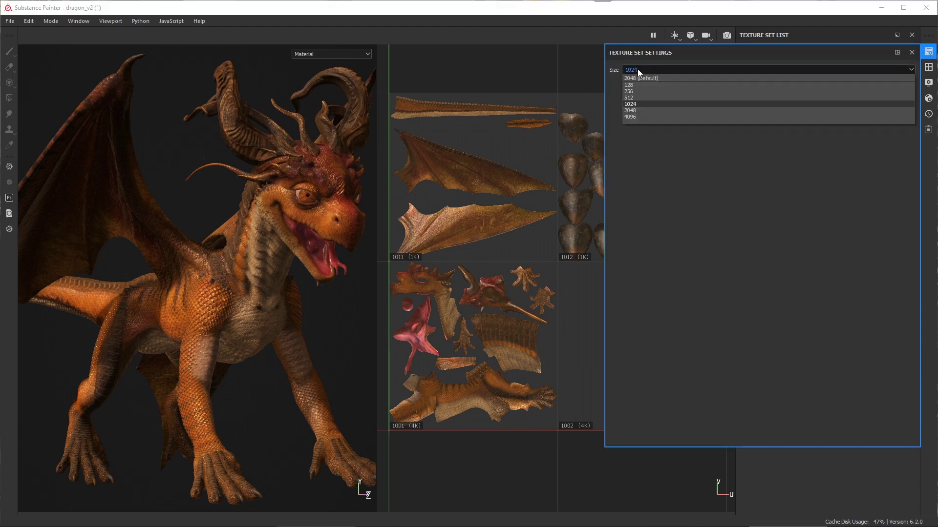
pyautogui.click(634, 118)
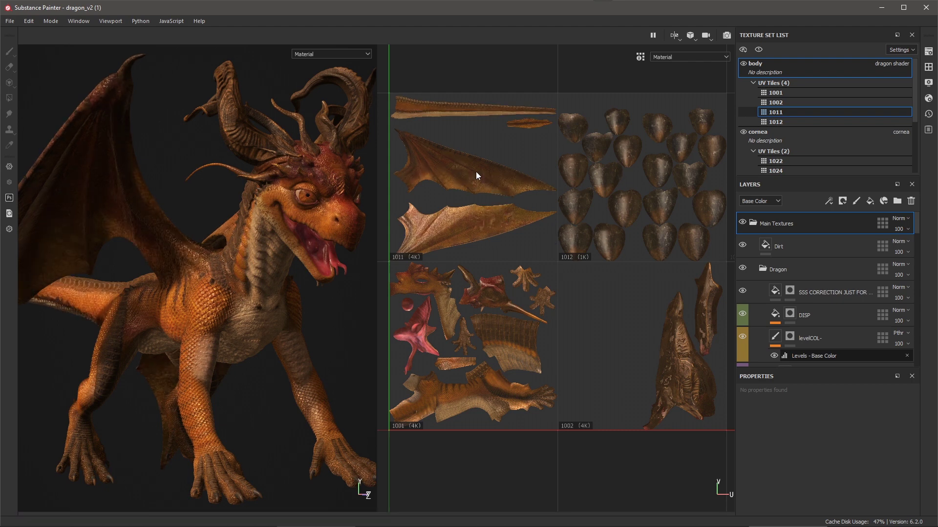
# Step: Reopen Export textures with Ctrl+Shift+E, verify the body UV tiles, then view Global settings
pyautogui.hotkey('ctrl', 'shift', 'e')
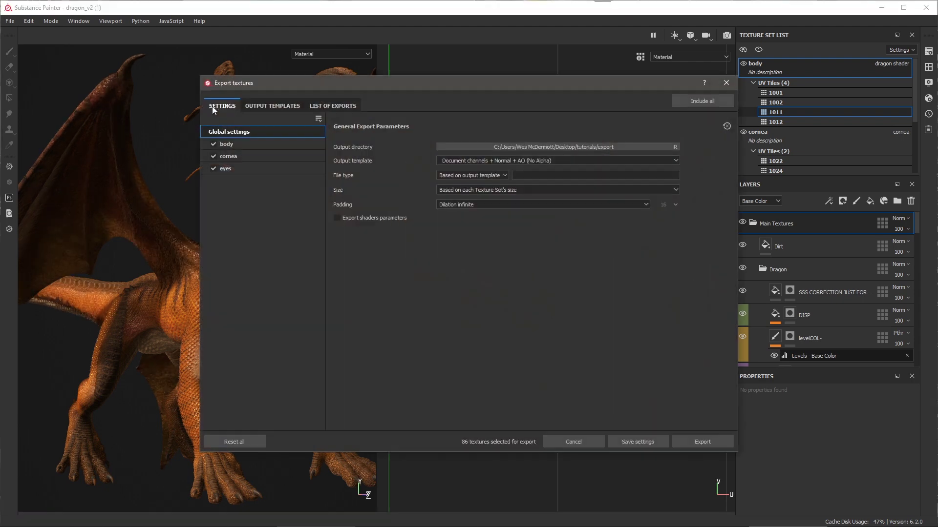
pyautogui.click(244, 145)
pyautogui.scroll(-1, 588, 293)
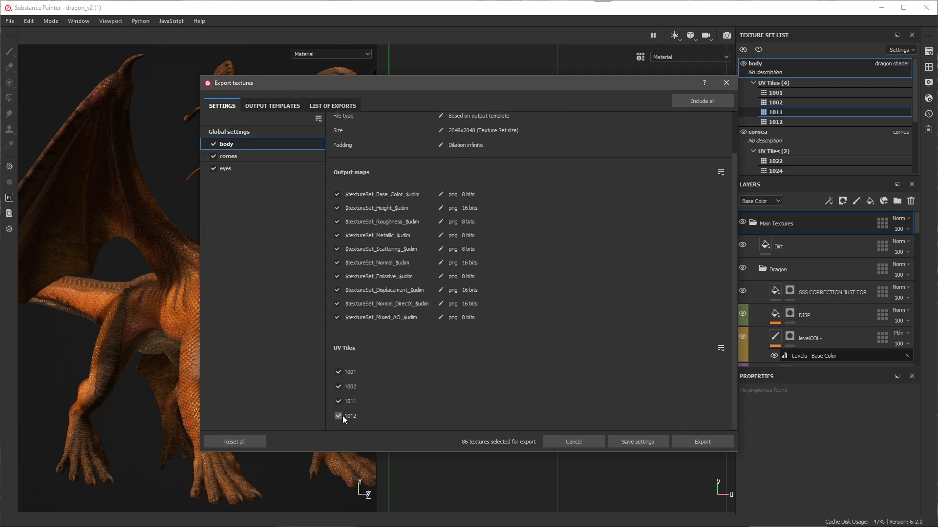
pyautogui.scroll(1, 574, 332)
pyautogui.click(267, 133)
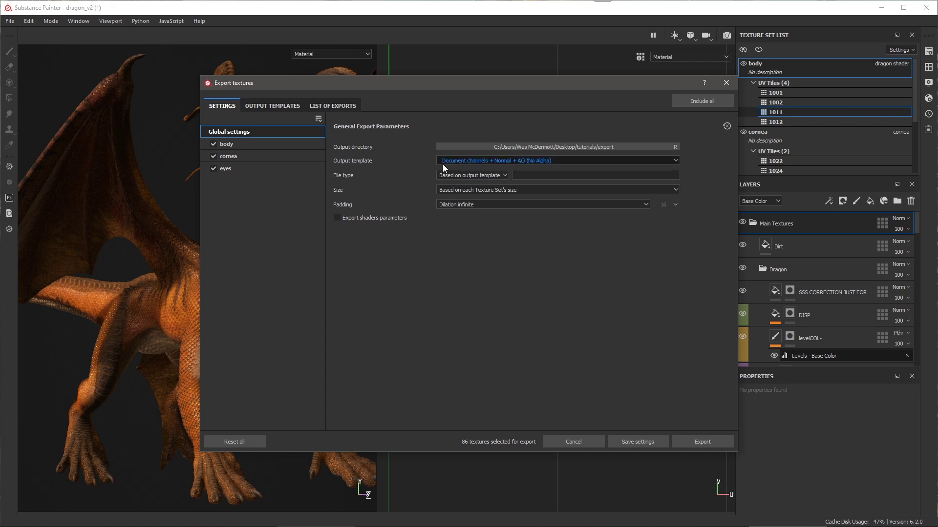
# Step: Review the List of Exports, collapsing cornea and eyes to show body tiles at 4096x4096
pyautogui.click(335, 106)
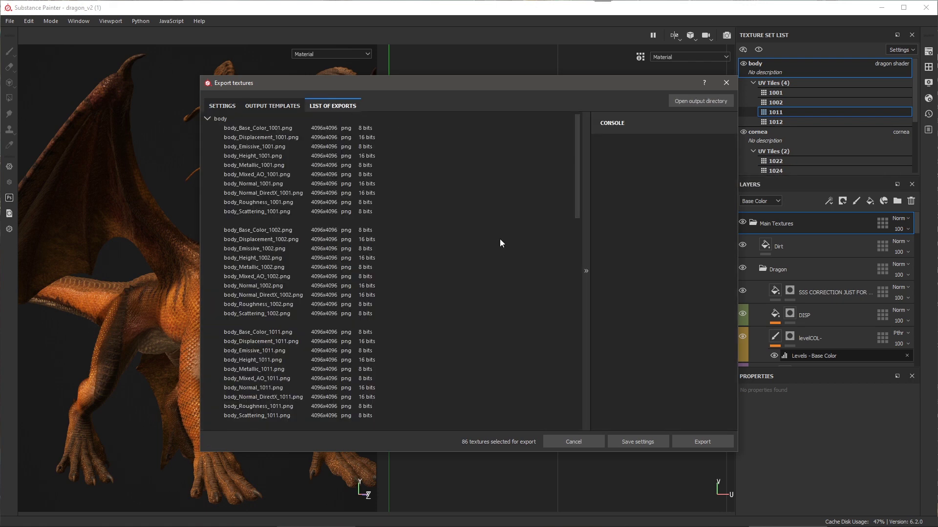
pyautogui.click(207, 118)
pyautogui.click(207, 128)
pyautogui.click(207, 137)
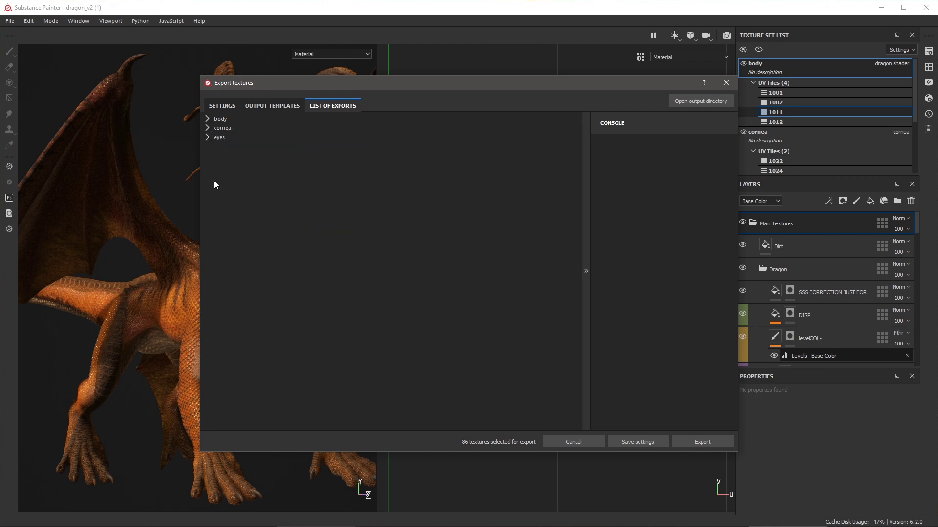
pyautogui.click(206, 119)
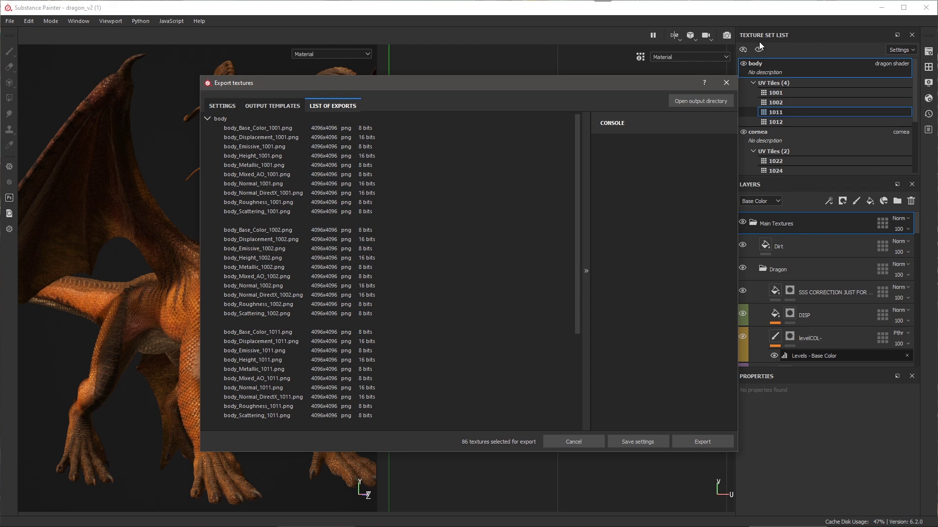
pyautogui.hotkey('ctrl', 'shift', 'Tab')
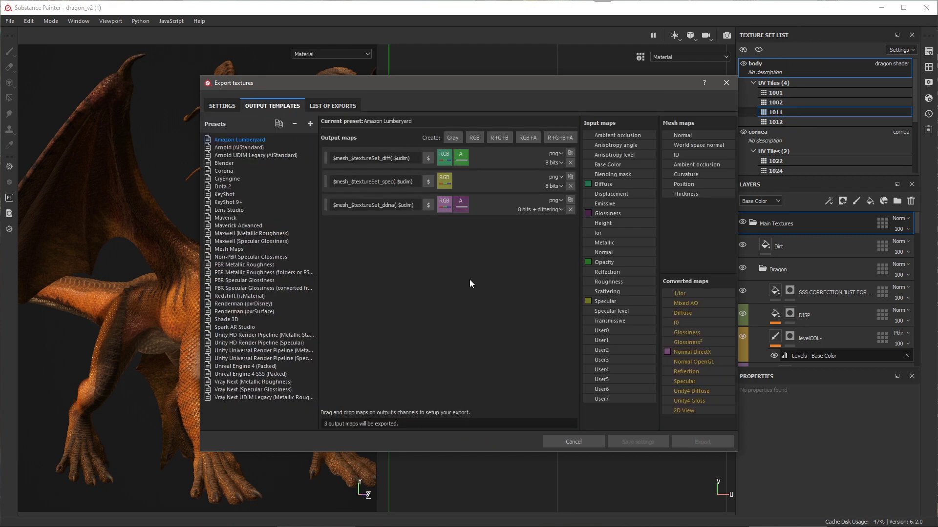
pyautogui.click(428, 205)
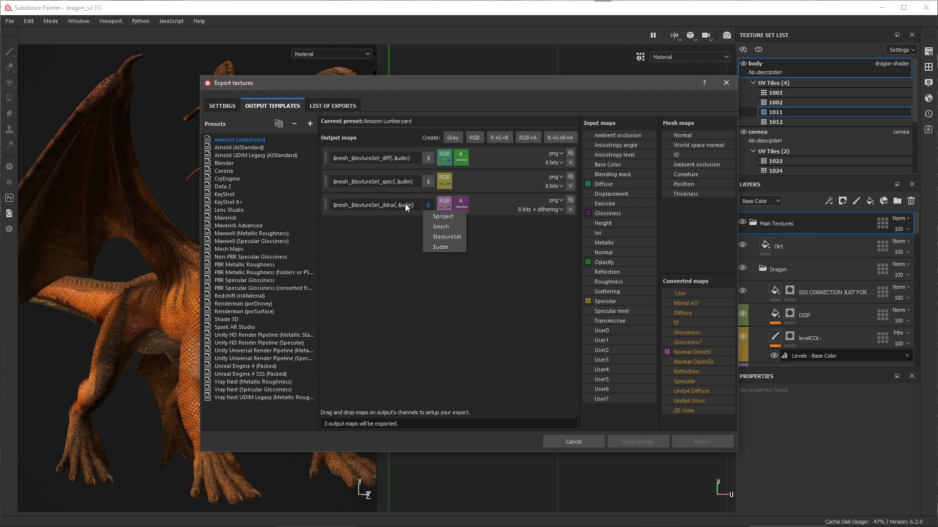
pyautogui.click(336, 106)
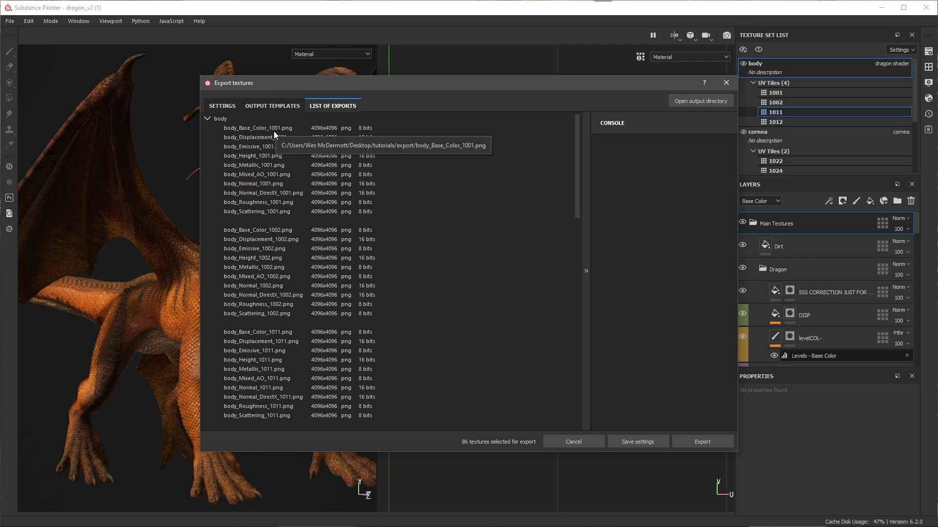
# Step: Export all 86 dragon textures and let the console report the written files
pyautogui.click(706, 443)
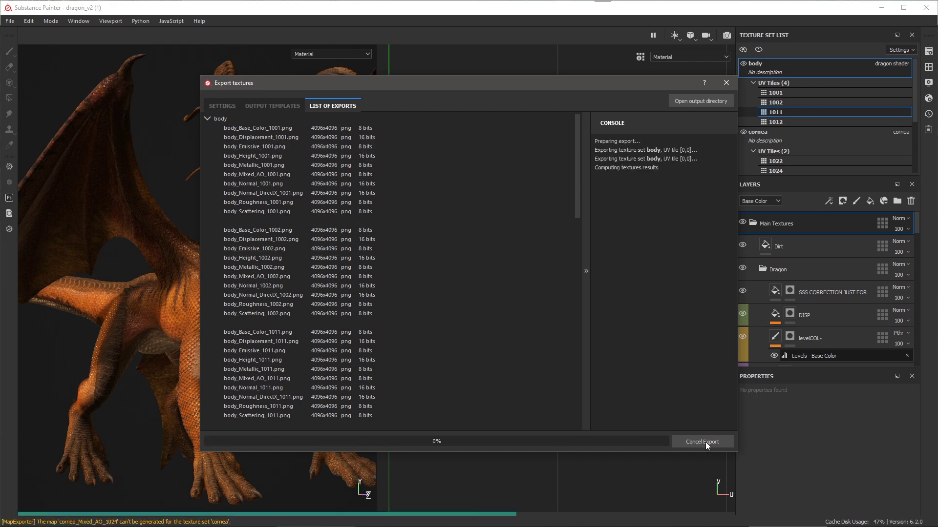